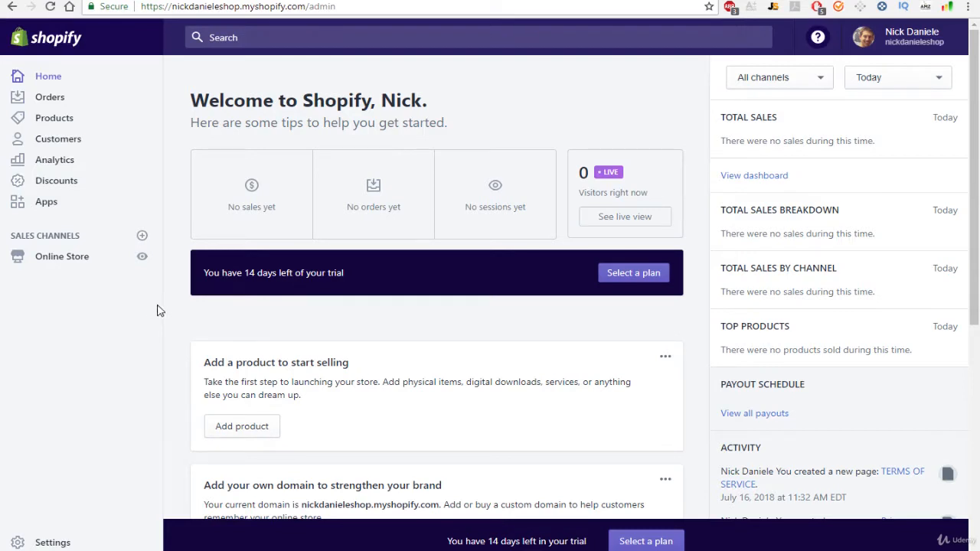
- Go to the Online Store sales channel from the Shopify admin sidebar
click(68, 260)
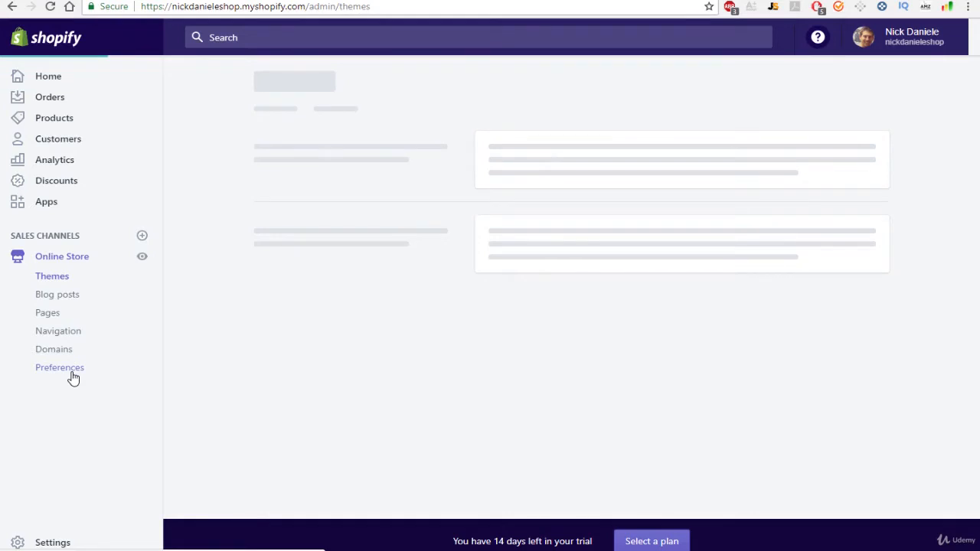
- Bring up Online Store Preferences and scroll down to the Google Analytics and Facebook Pixel fields
click(71, 374)
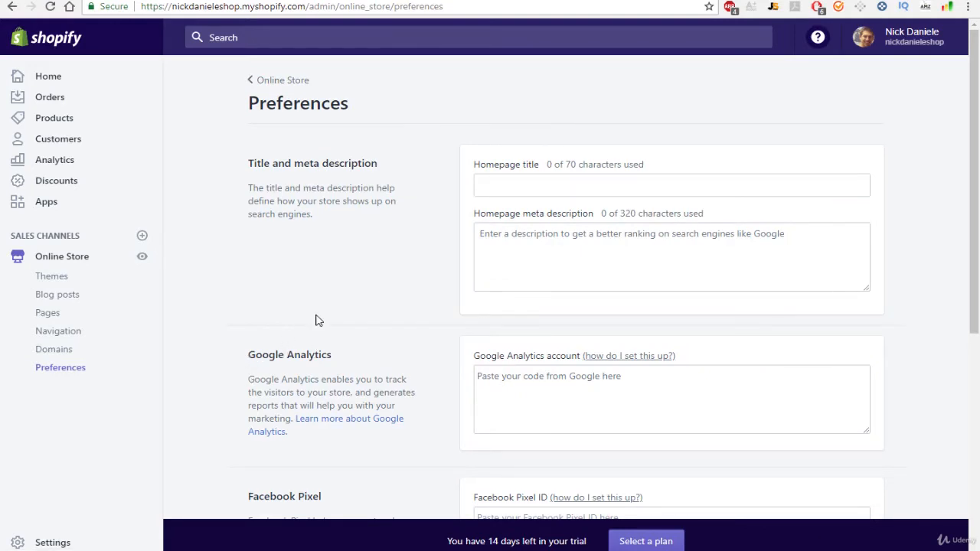
scroll(317, 321, down, 3)
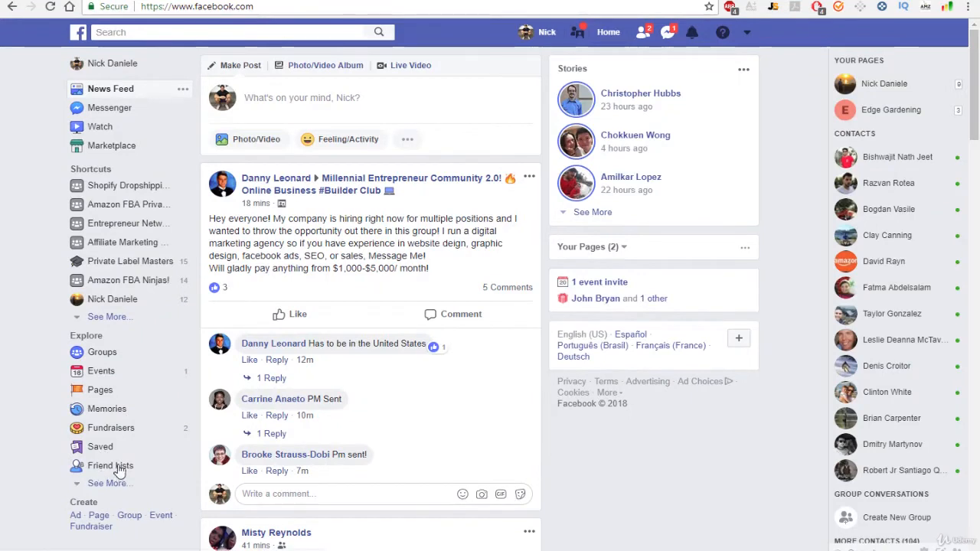
- Navigate from Ads Manager's tools menu to the Pixels page in Events Manager
click(76, 517)
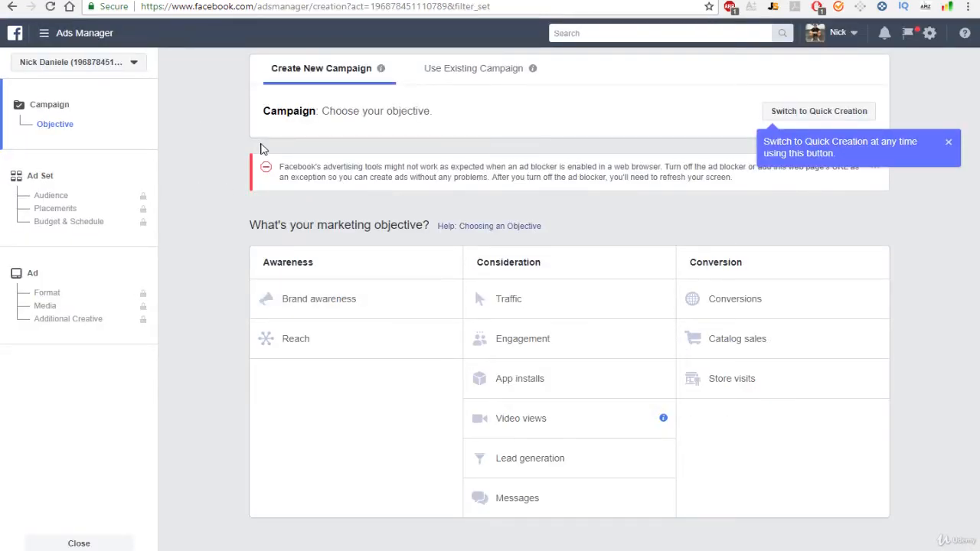
click(45, 35)
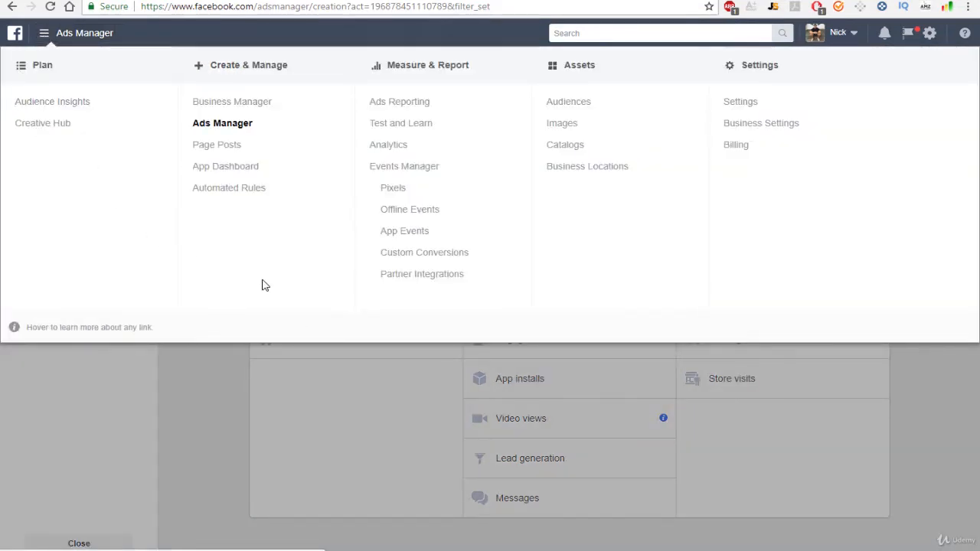
click(399, 190)
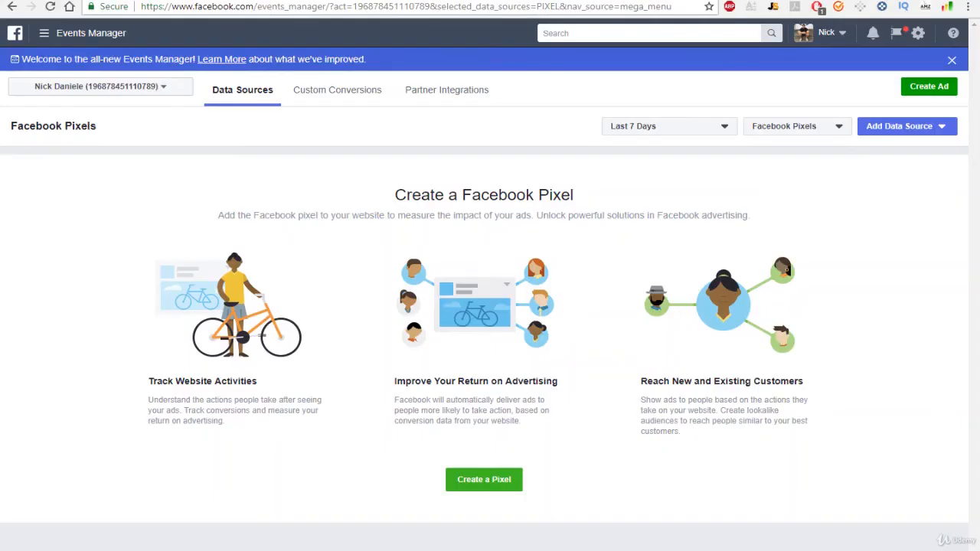
- Create a new Facebook pixel, keeping its suggested pixel name
click(502, 488)
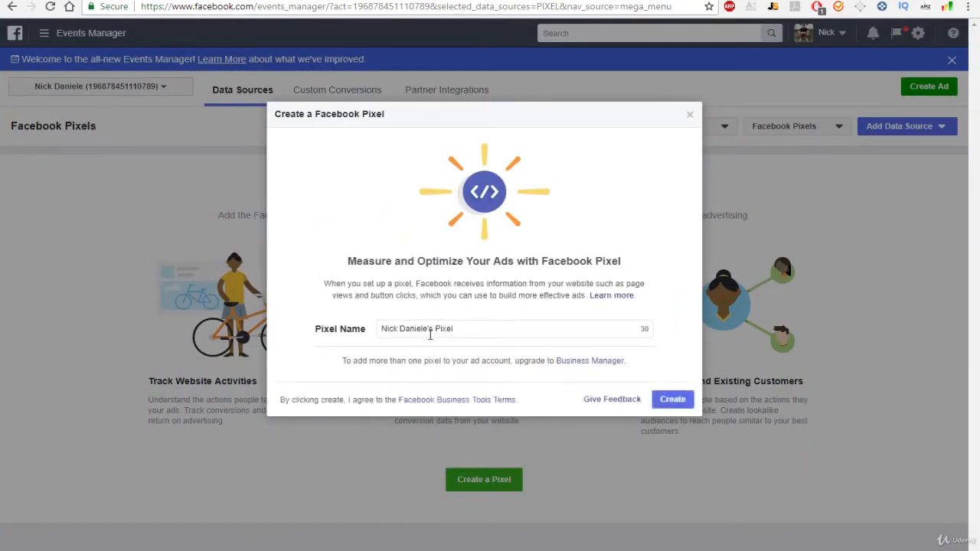
click(511, 330)
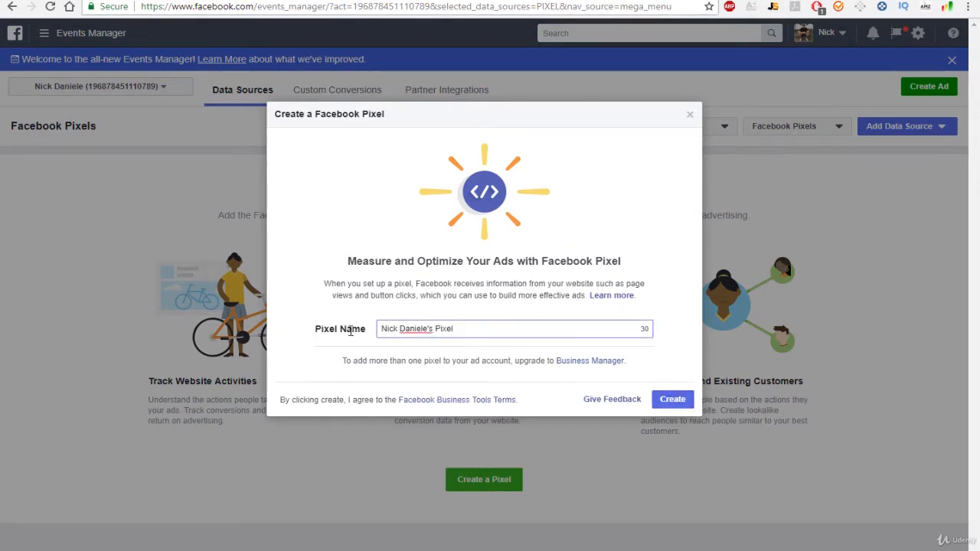
click(674, 399)
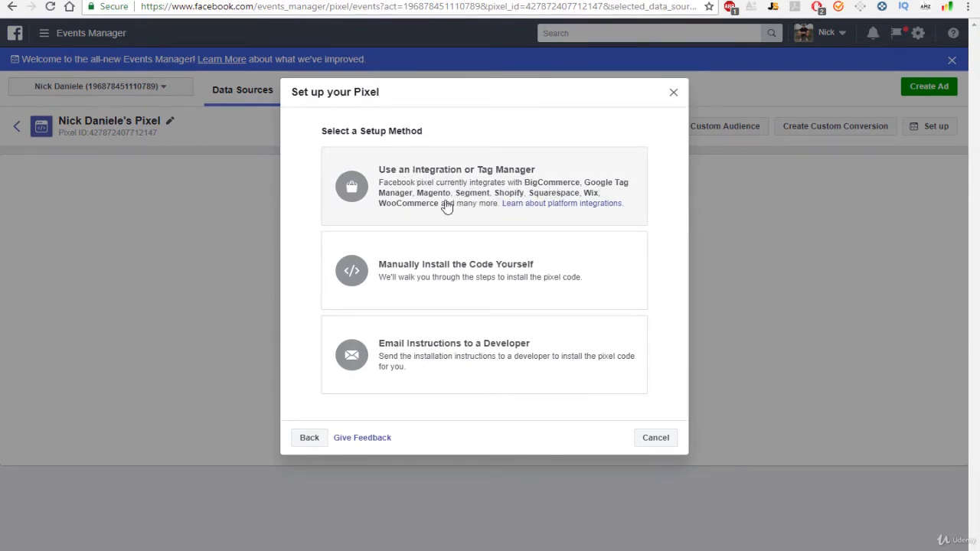
- Set up the pixel via the Shopify (Online) integration and advance to Paste Pixel ID
click(406, 203)
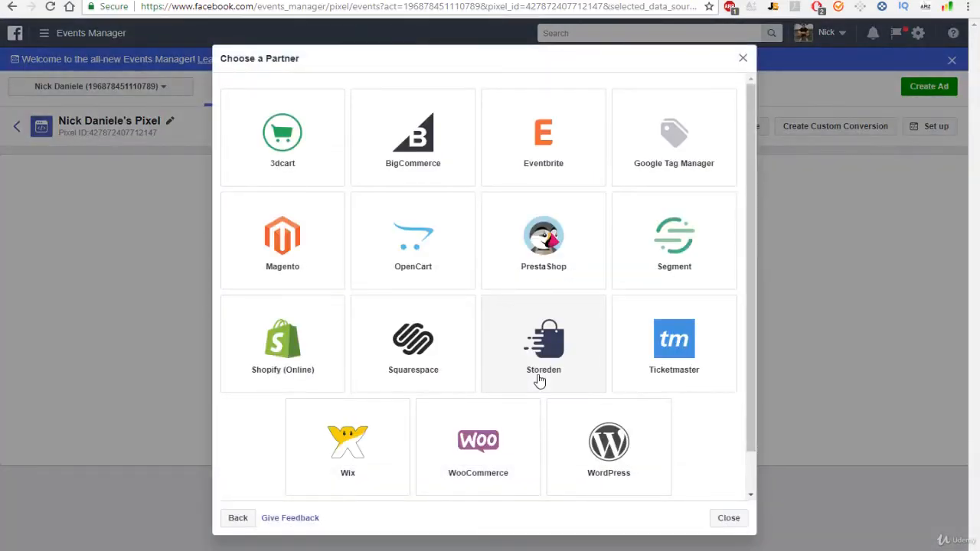
click(298, 348)
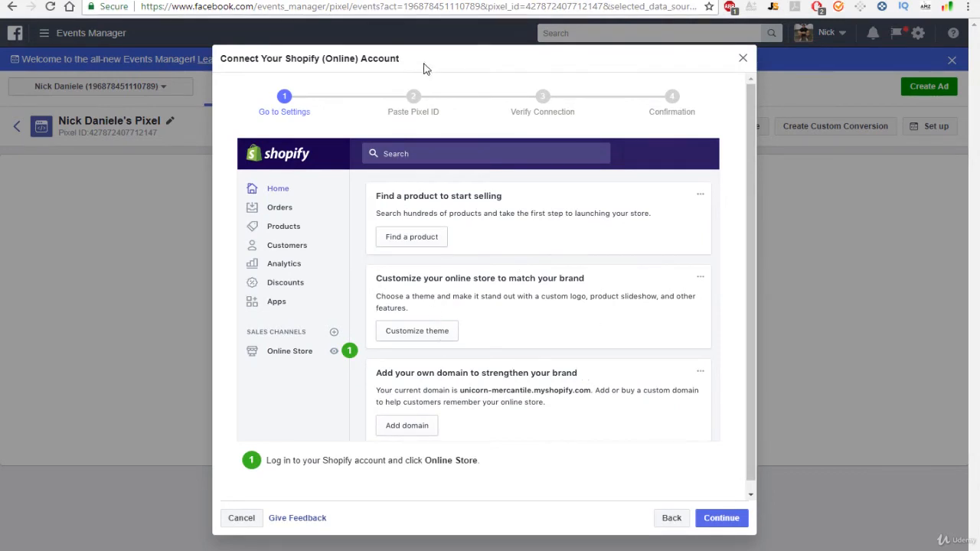
click(736, 521)
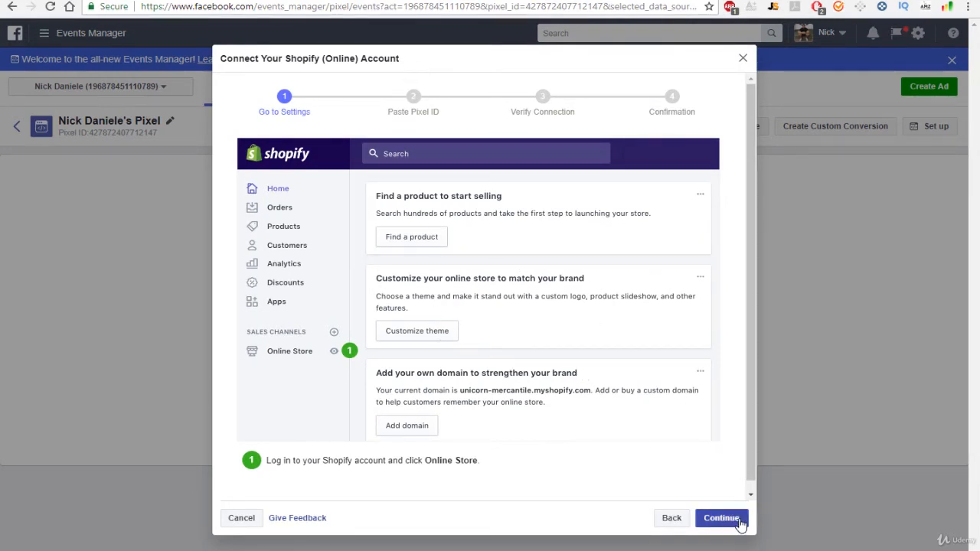
click(740, 521)
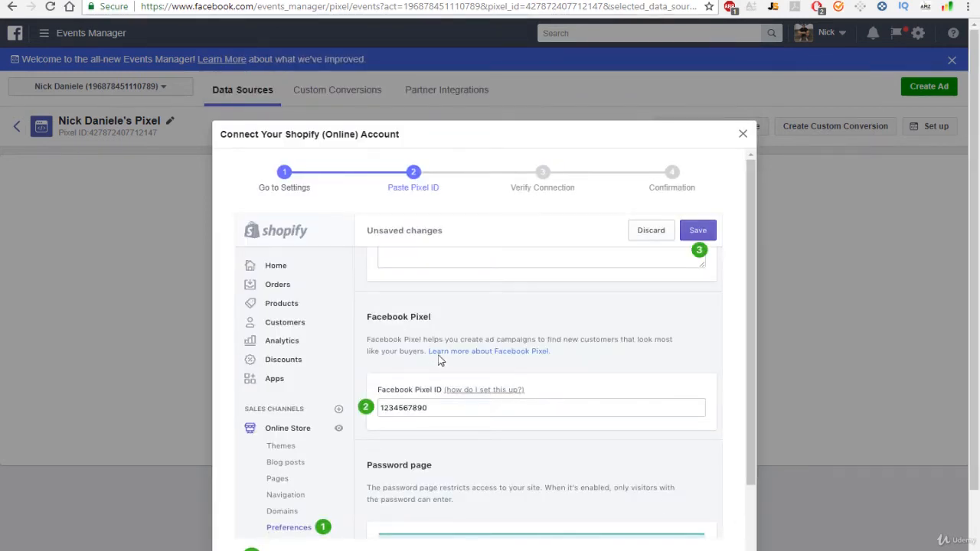
- Paste the copied pixel ID into Shopify's Facebook Pixel ID field, then continue to verification
scroll(464, 377, down, 3)
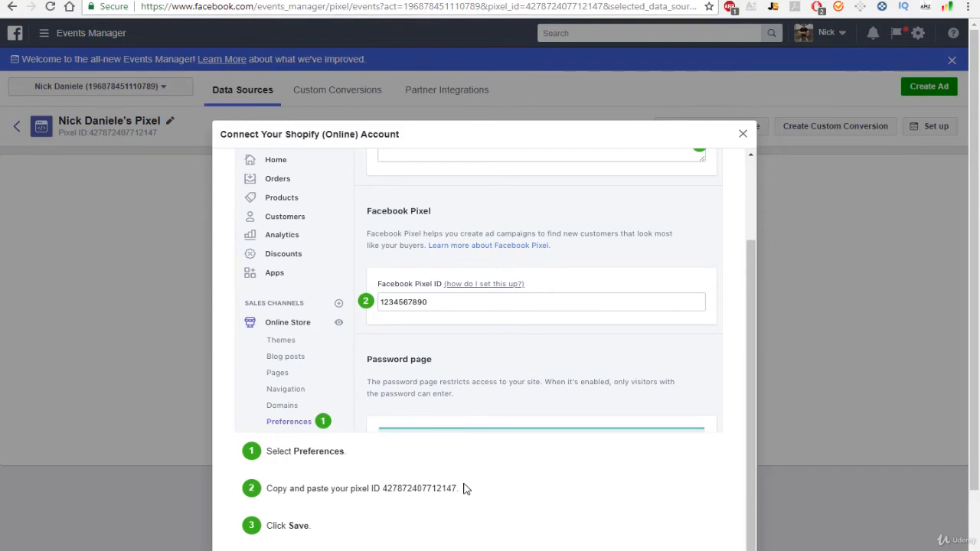
drag(461, 488, 382, 489)
key(ctrl+c)
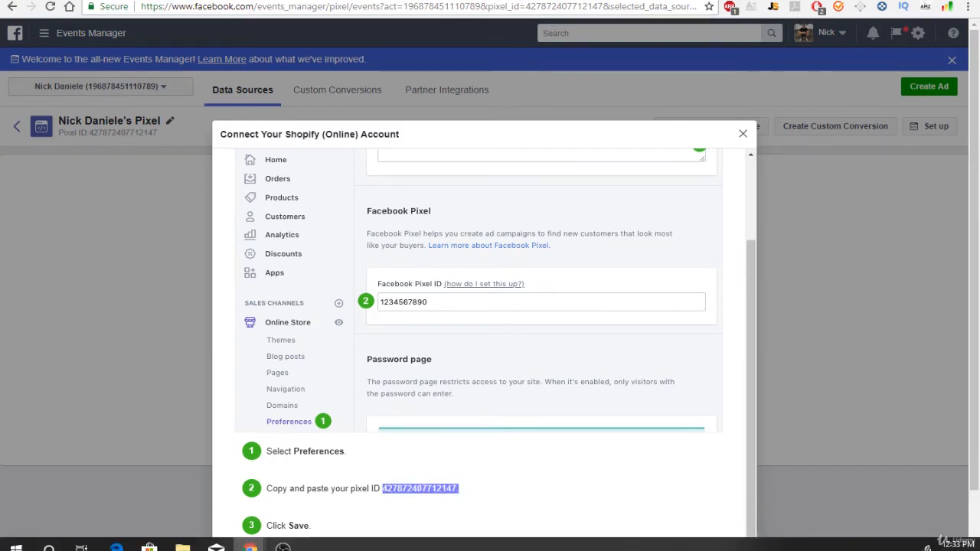
click(306, 1)
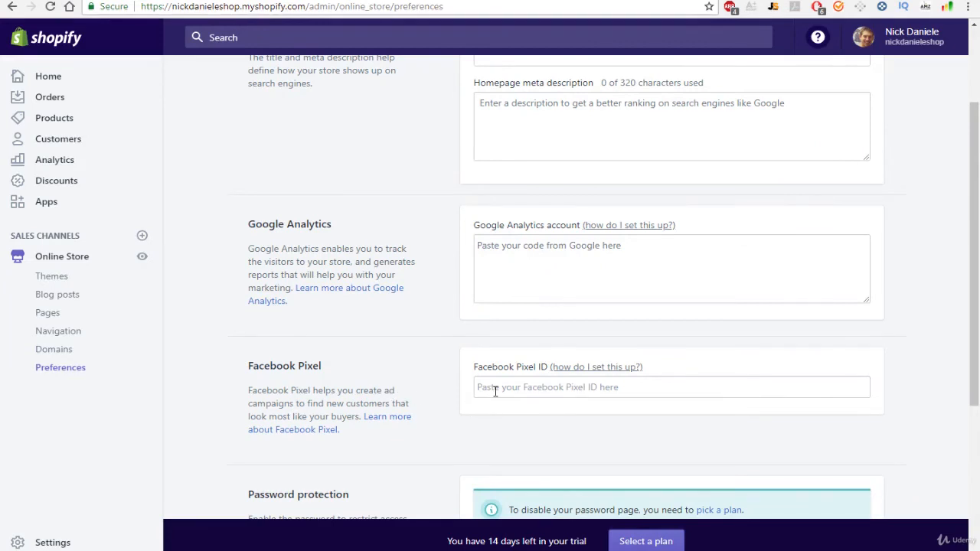
click(495, 390)
key(ctrl+v)
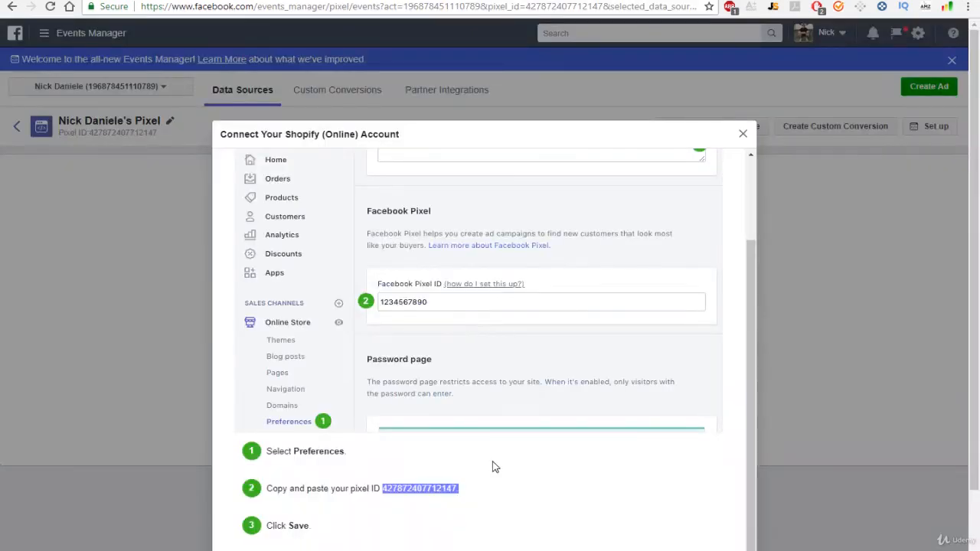
scroll(493, 463, down, 1)
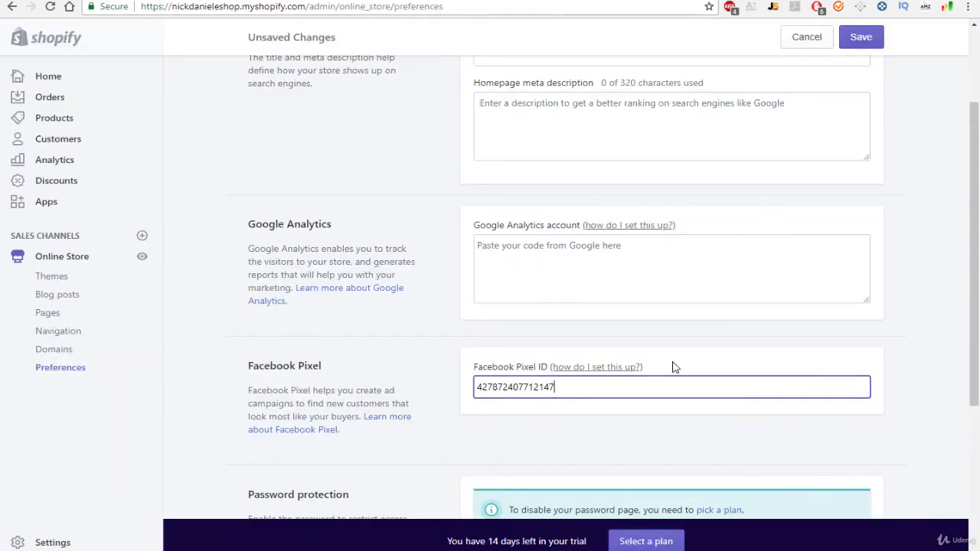
scroll(669, 366, down, 3)
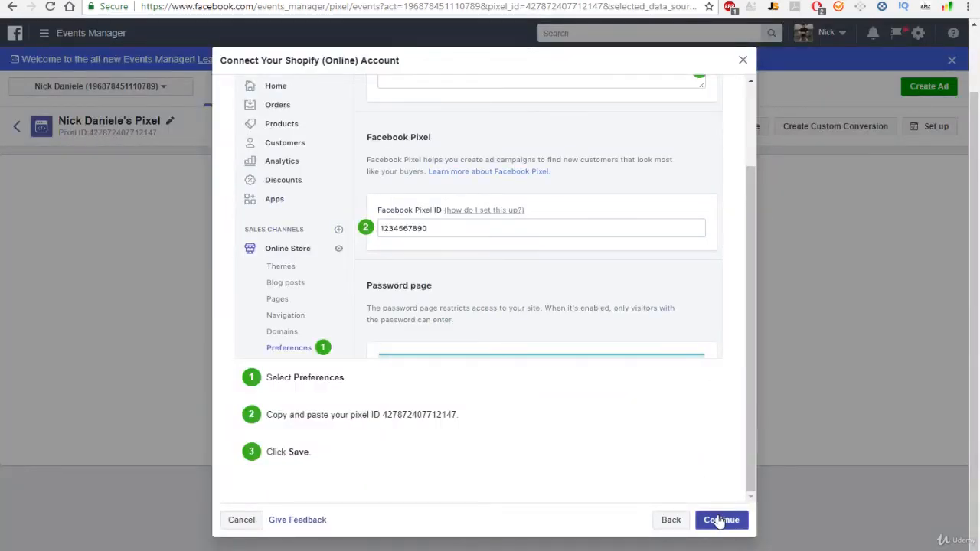
click(720, 521)
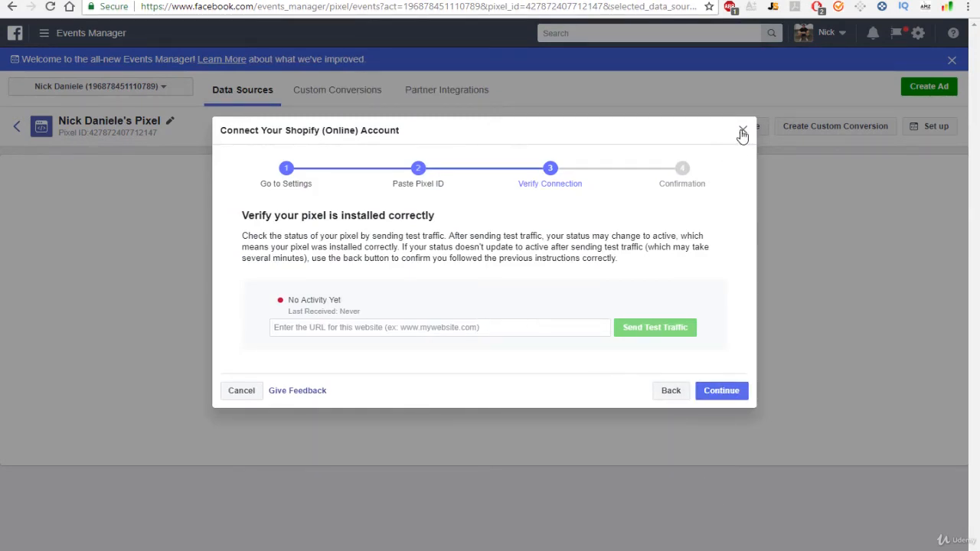
- Close the Facebook Shopify connection guide and start a new Google Analytics account
click(783, 298)
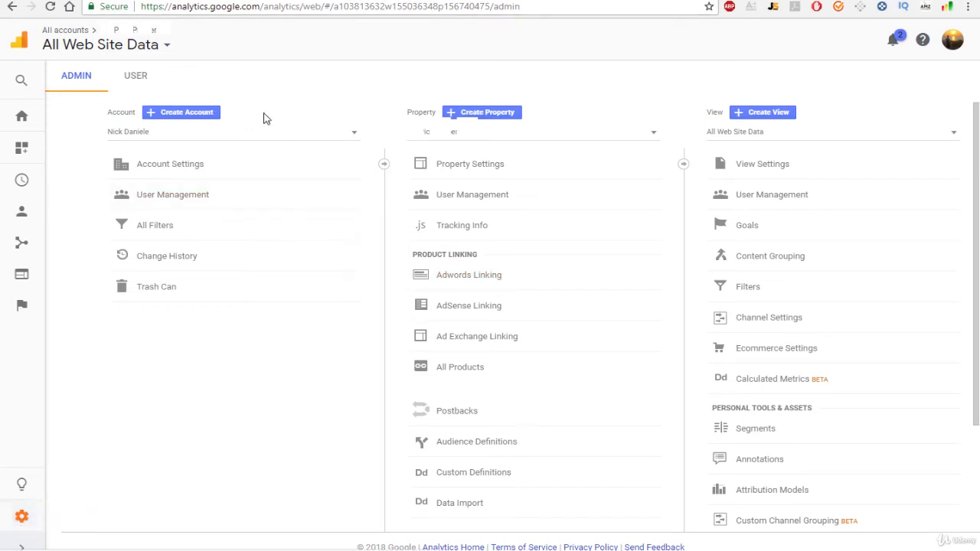
click(206, 113)
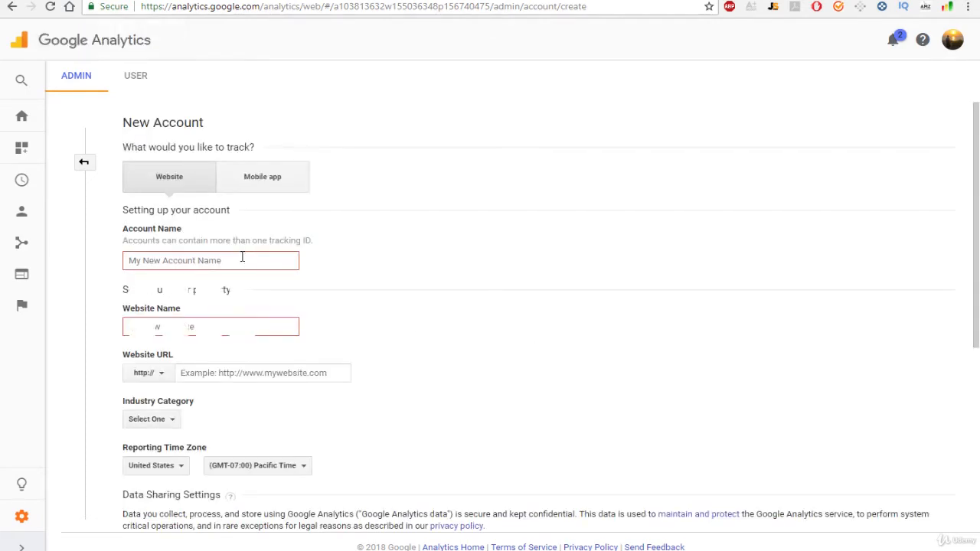
- Fill in the Account Name from a saved autofill suggestion
click(259, 259)
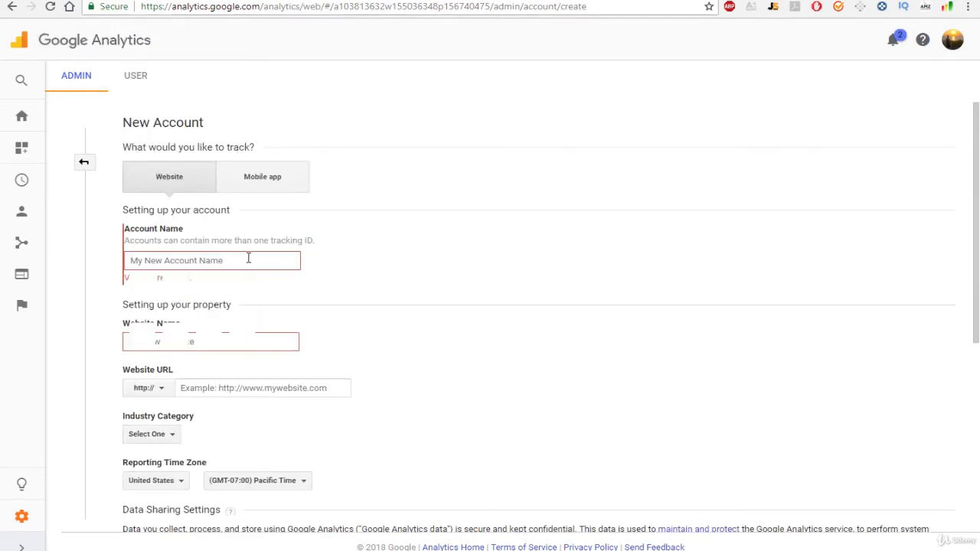
click(248, 259)
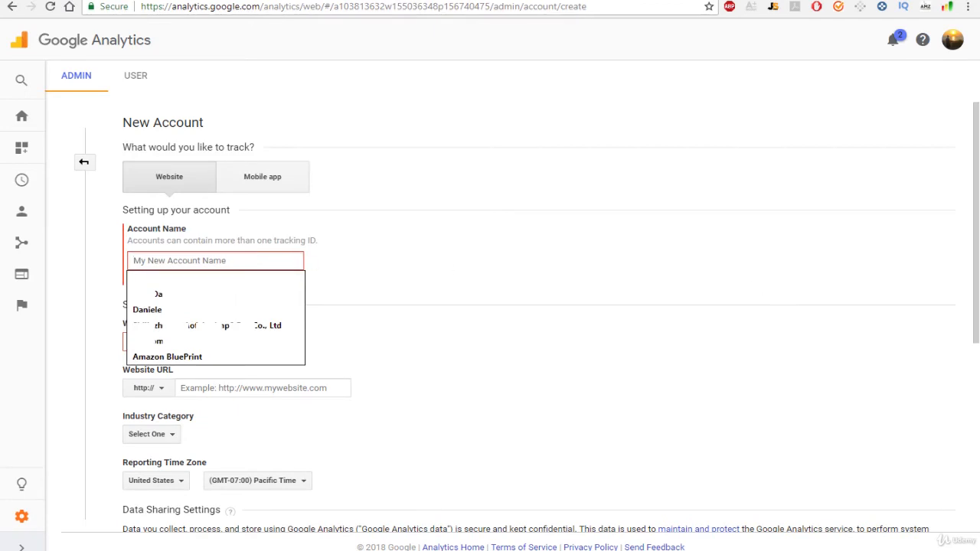
click(273, 261)
click(236, 277)
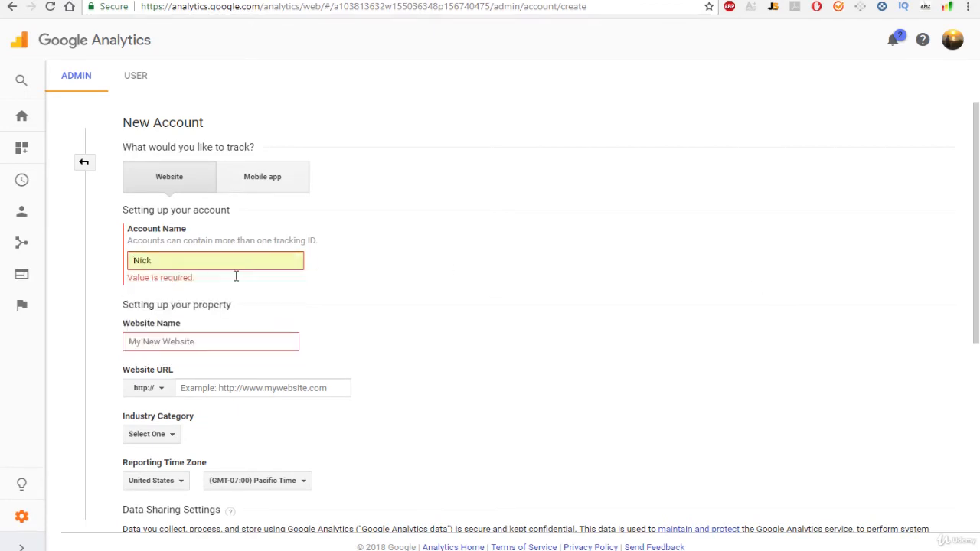
- Set Website Name to the shop name and Website URL to the store's myshopify address
click(189, 328)
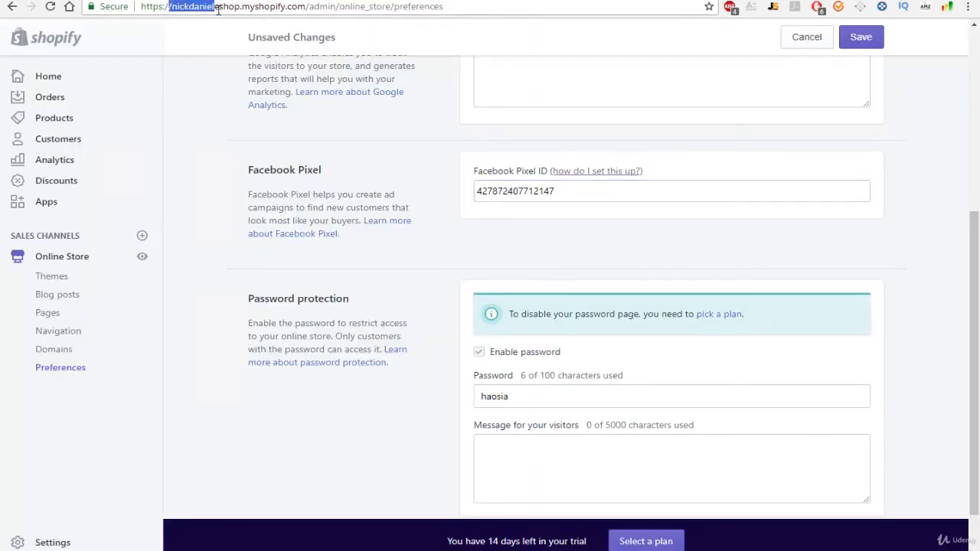
drag(307, 6, 173, 6)
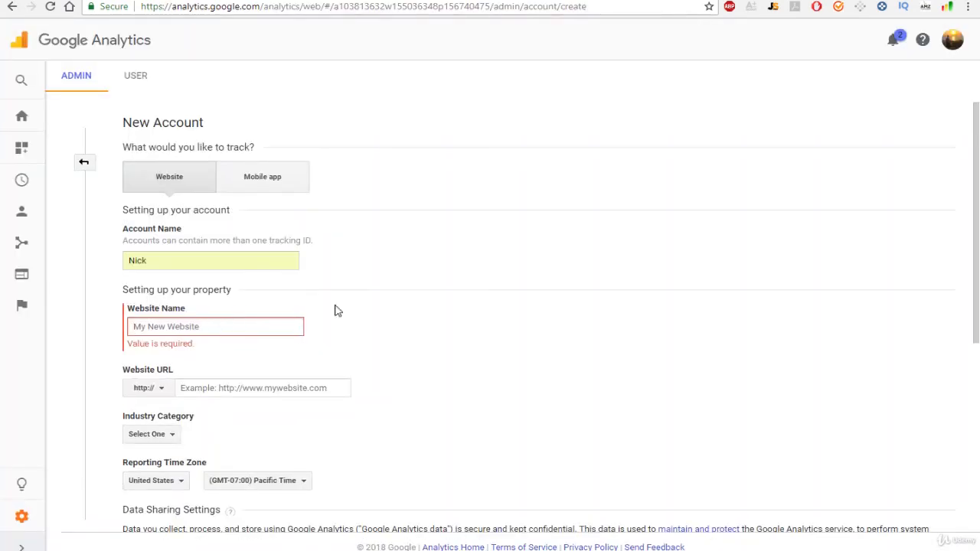
text(nickdanieleshop.myshopify.com)
scroll(406, 341, down, 1)
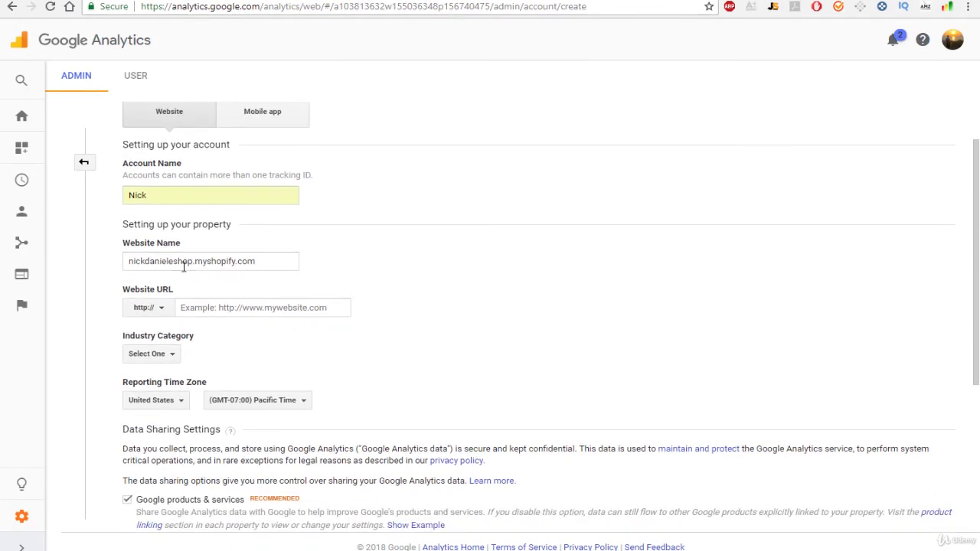
click(250, 261)
drag(261, 262, 193, 263)
key(BackSpace)
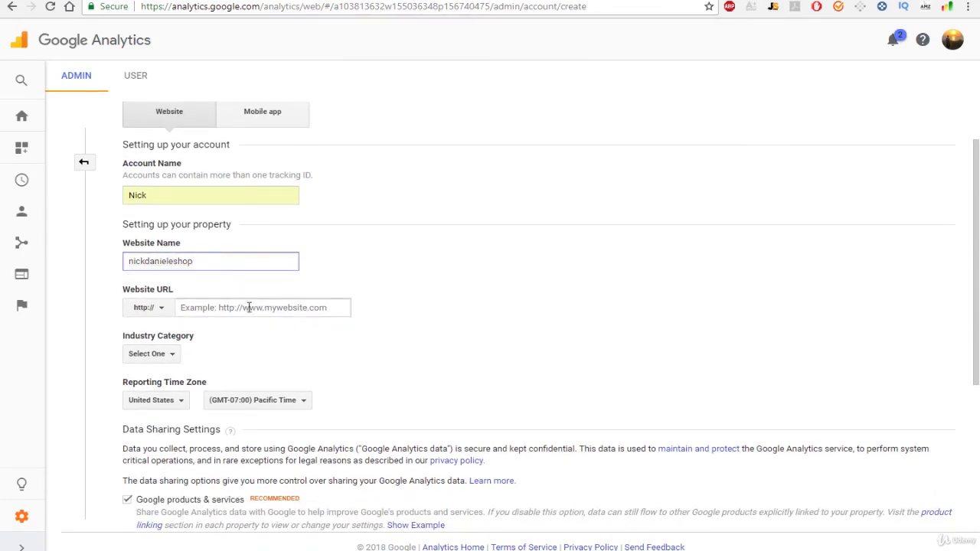
click(248, 307)
text(nickdanieleshop.myshopify.com)
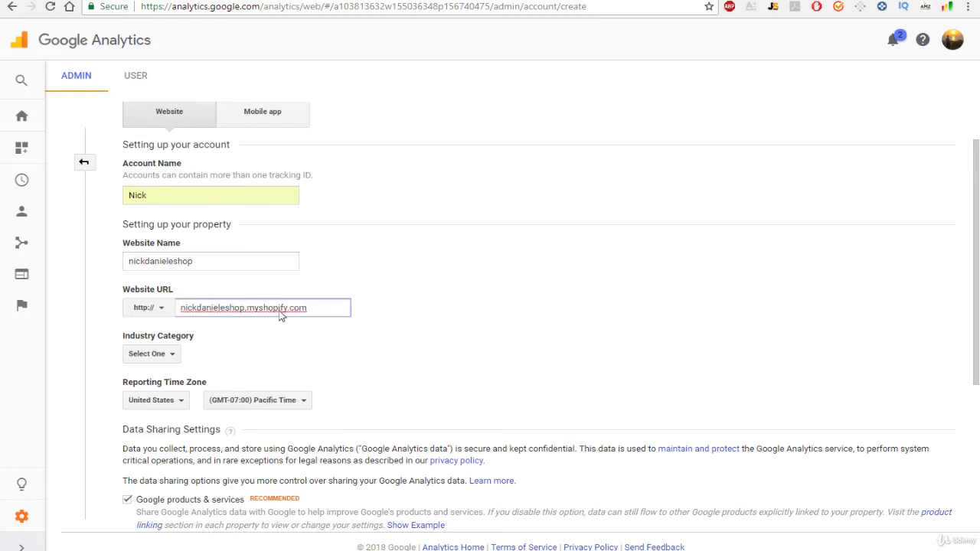
click(475, 311)
- Set the Industry Category to Shopping
scroll(490, 311, down, 1)
click(138, 290)
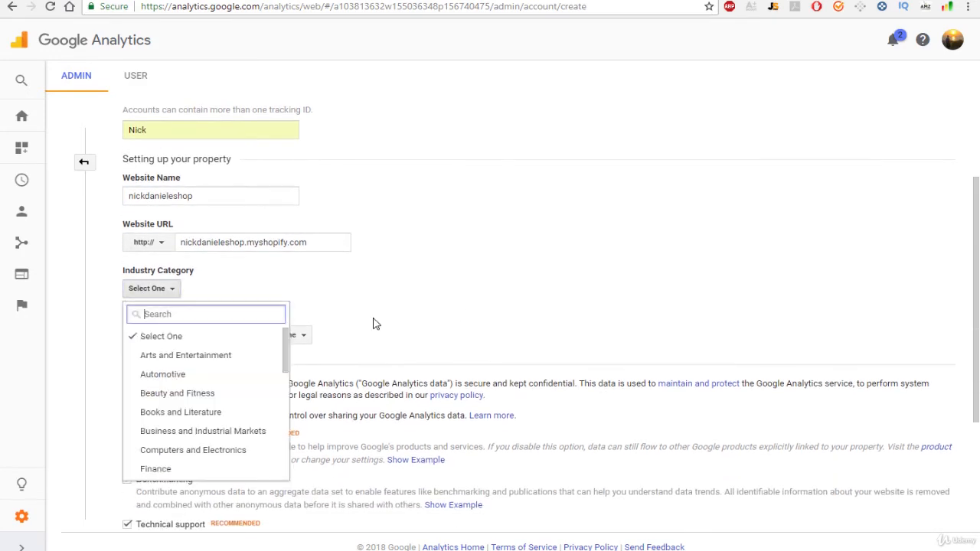
scroll(211, 372, down, 1)
scroll(215, 387, down, 1)
scroll(212, 394, up, 3)
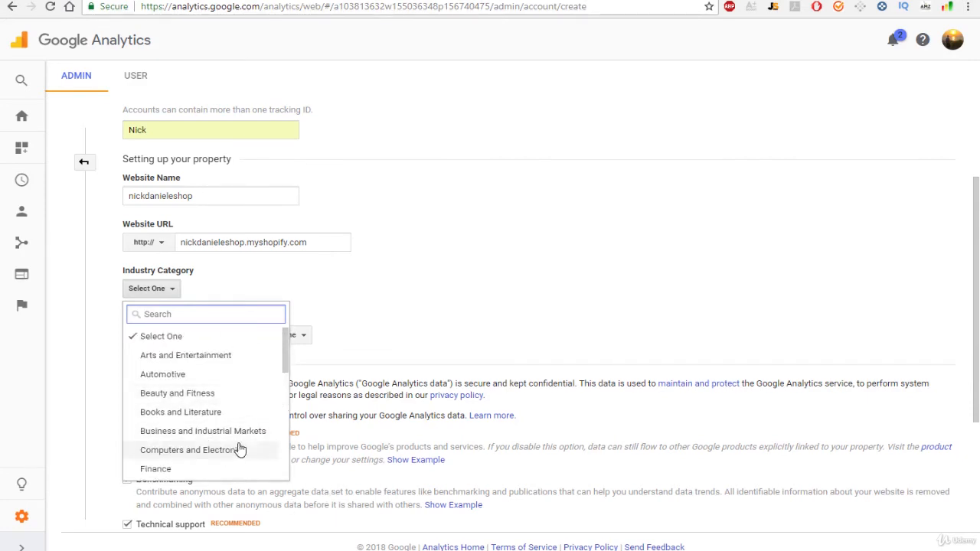
drag(285, 360, 262, 475)
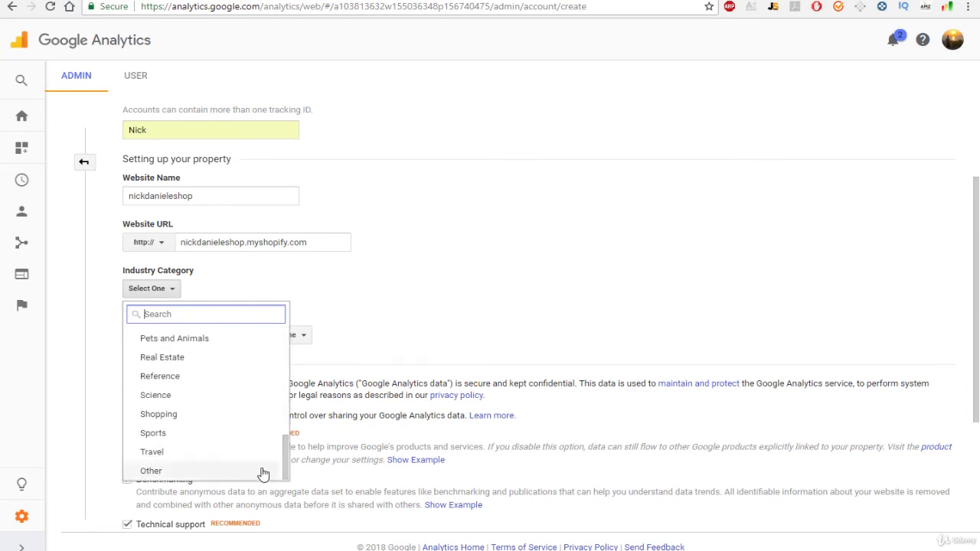
click(249, 414)
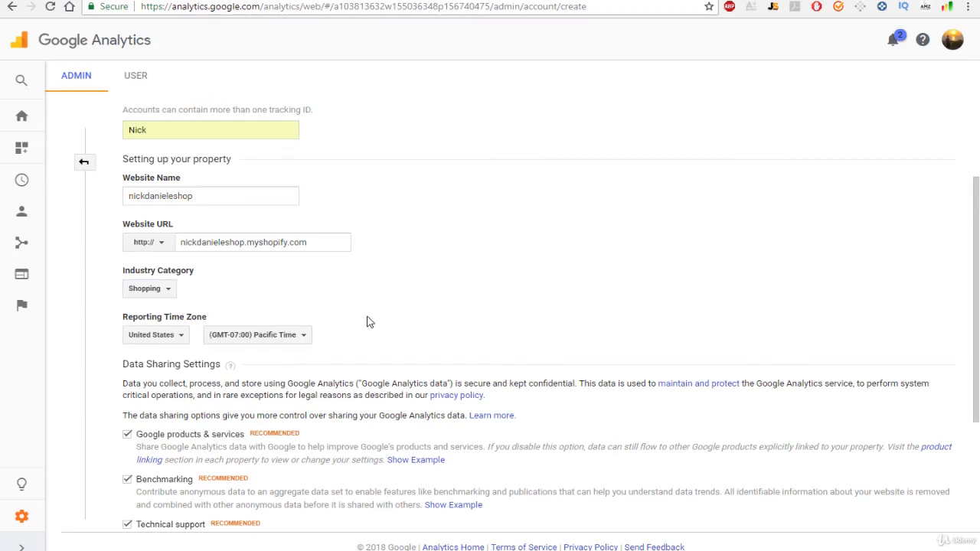
scroll(366, 327, down, 3)
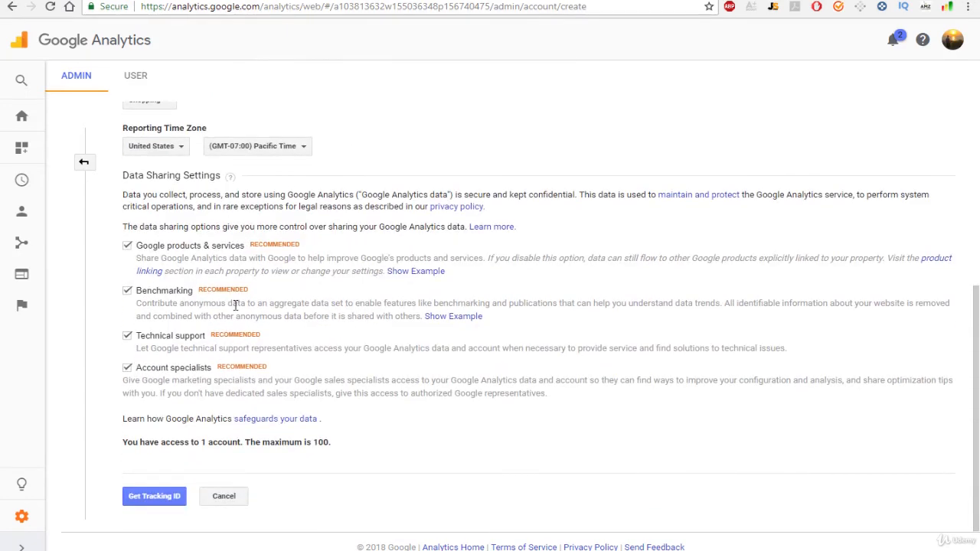
- Request a tracking ID and accept both the Data Processing and Data Protection terms
click(151, 500)
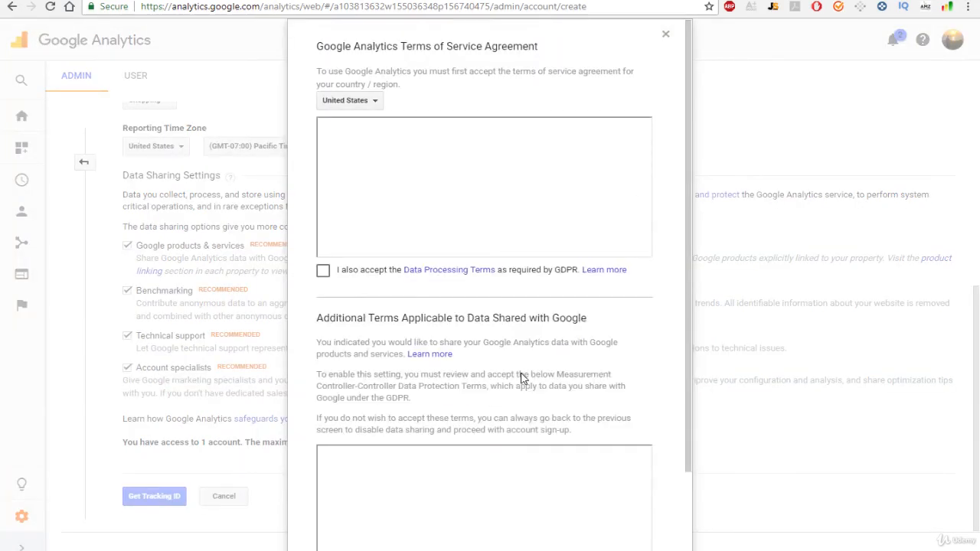
click(322, 273)
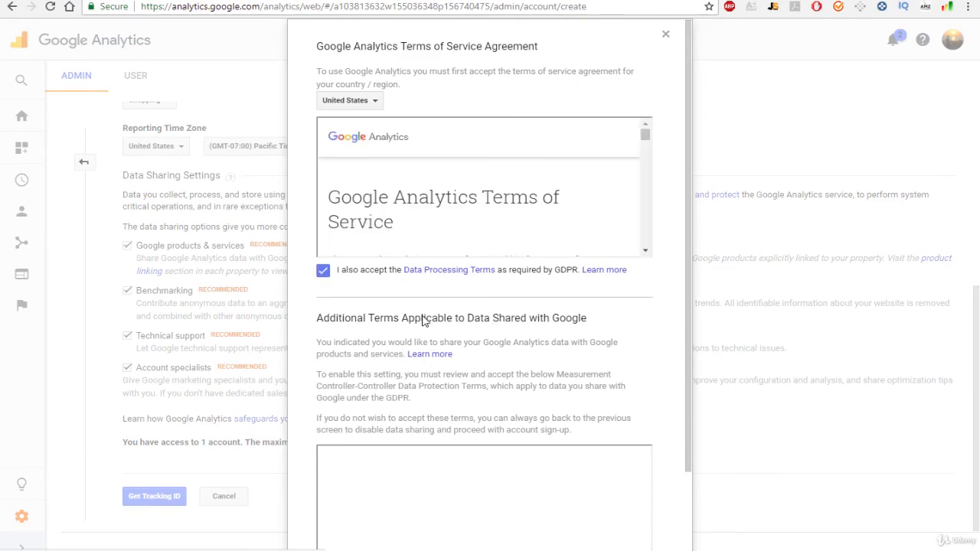
scroll(422, 317, down, 2)
scroll(449, 361, down, 3)
click(324, 494)
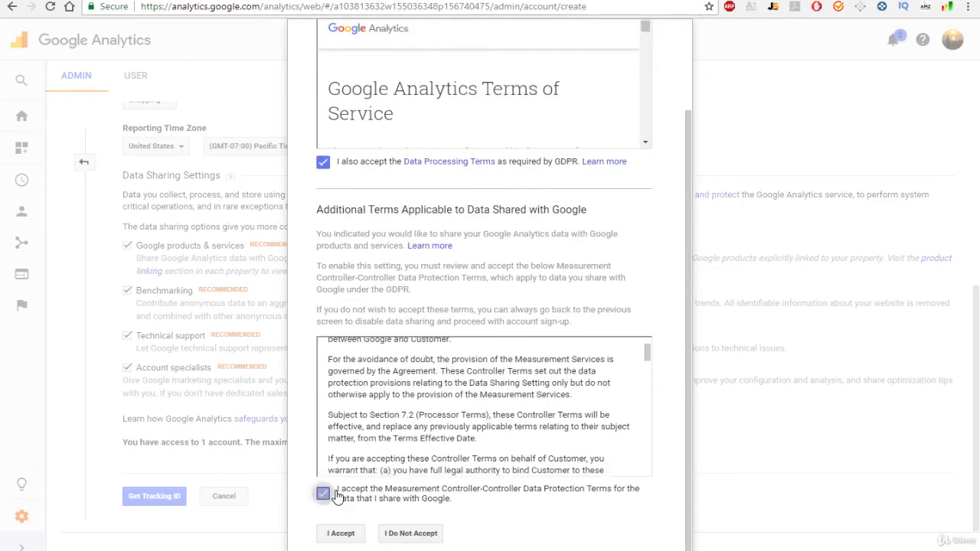
click(341, 536)
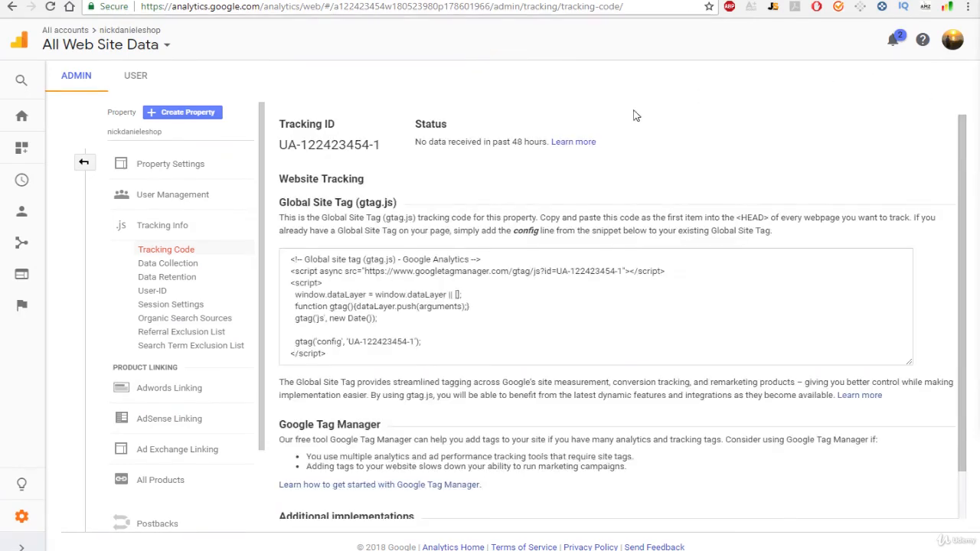
- Copy the full gtag.js Global Site Tag snippet and return to the Shopify tab
click(503, 325)
key(ctrl+c)
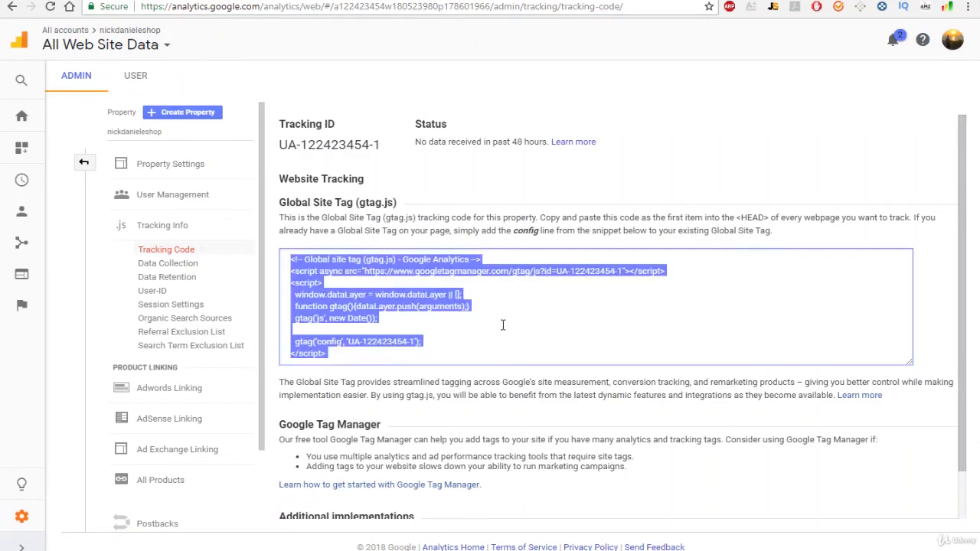
right_click(398, 298)
click(488, 272)
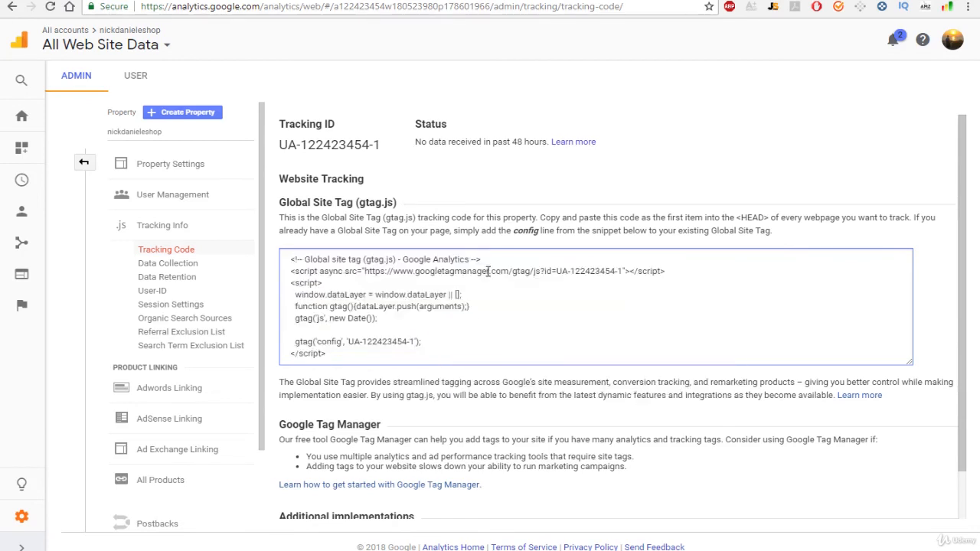
key(ctrl+Tab)
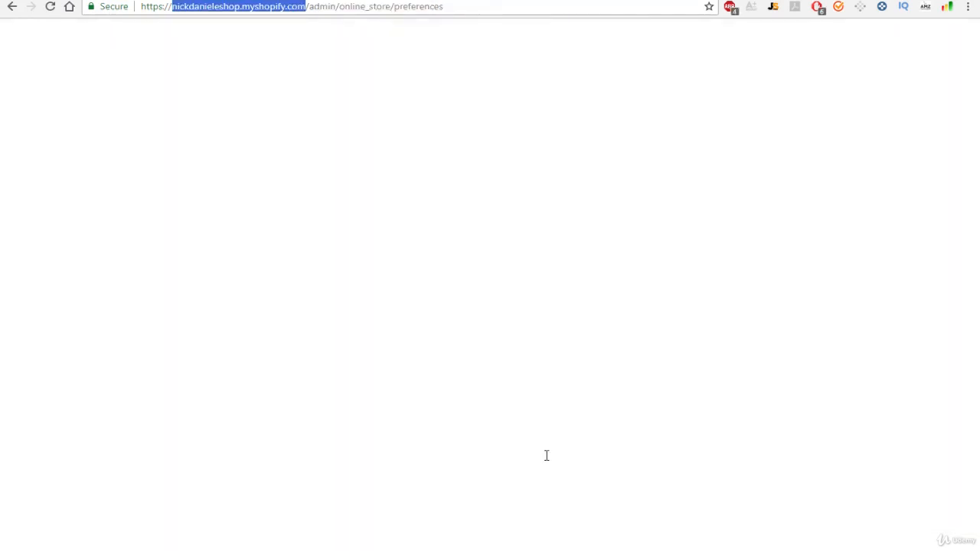
- Paste the copied gtag.js tracking snippet into the Google Analytics account box in Preferences
click(420, 278)
scroll(420, 278, up, 1)
scroll(420, 278, up, 2)
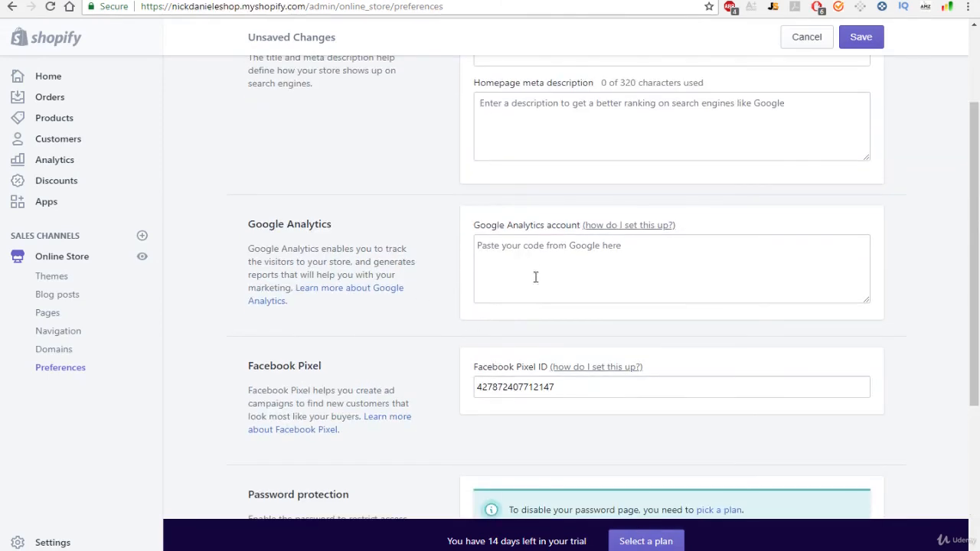
click(535, 257)
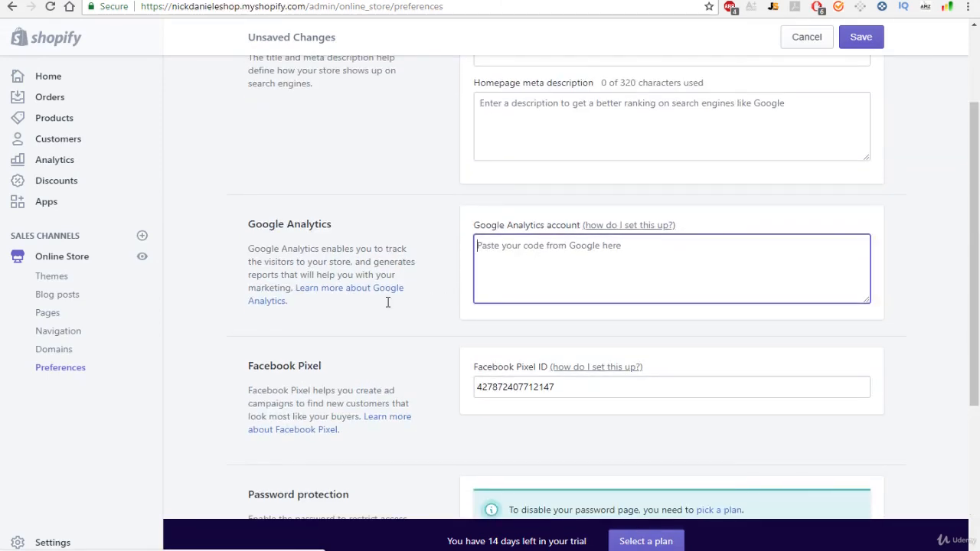
key(ctrl+v)
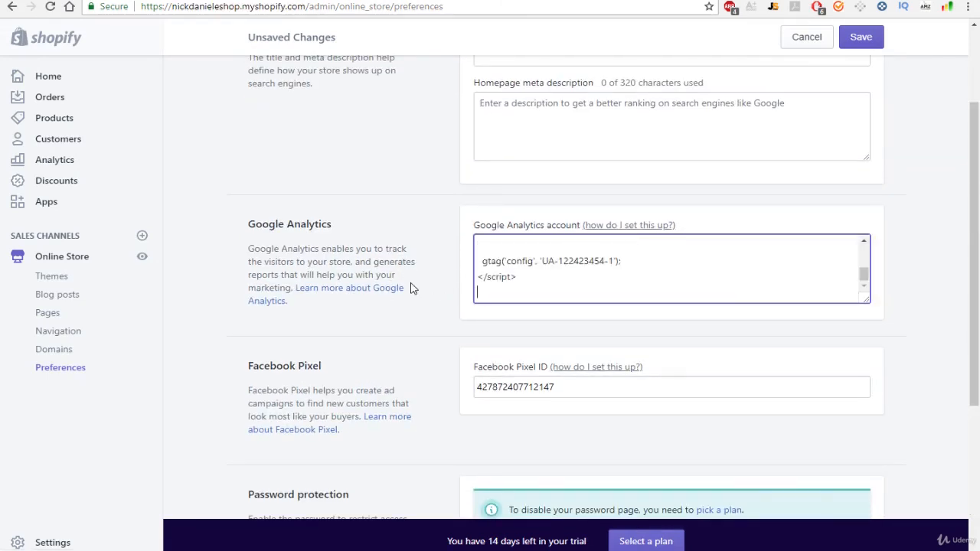